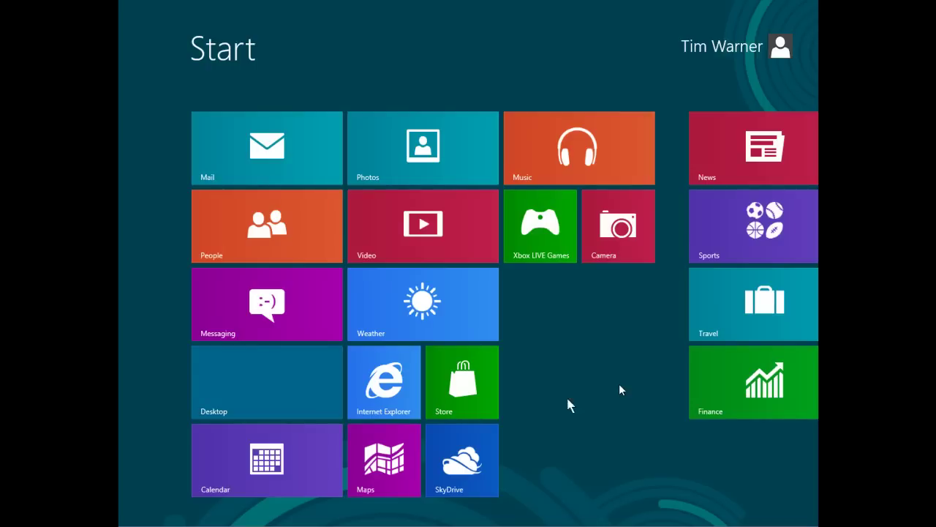
# Step: Open the desktop and launch File Explorer in the Libraries view
pyautogui.click(251, 386)
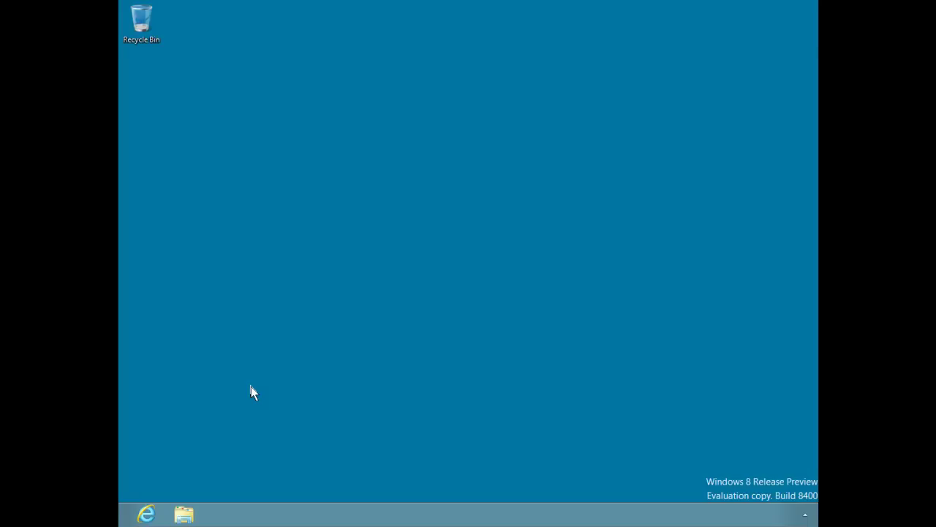
pyautogui.click(187, 516)
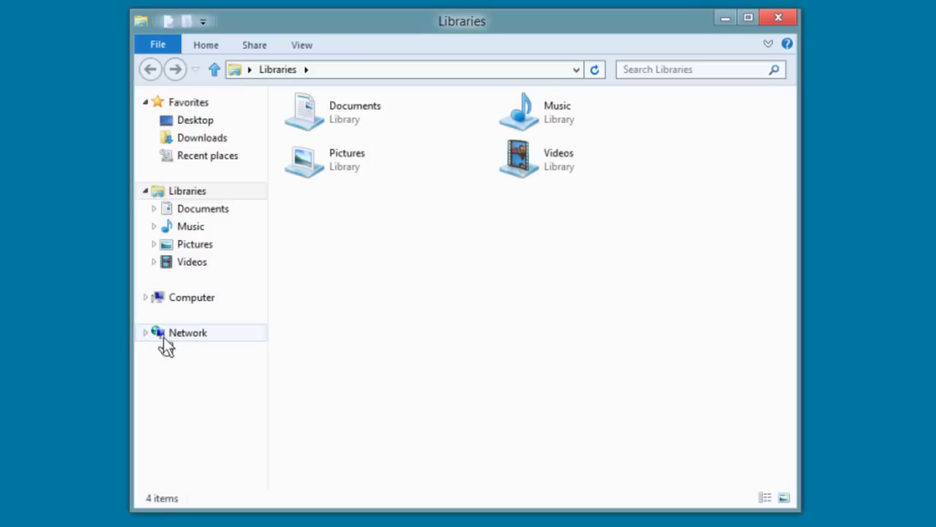
# Step: Inspect the search field, the address path and the Home commands in the Libraries window
pyautogui.click(659, 71)
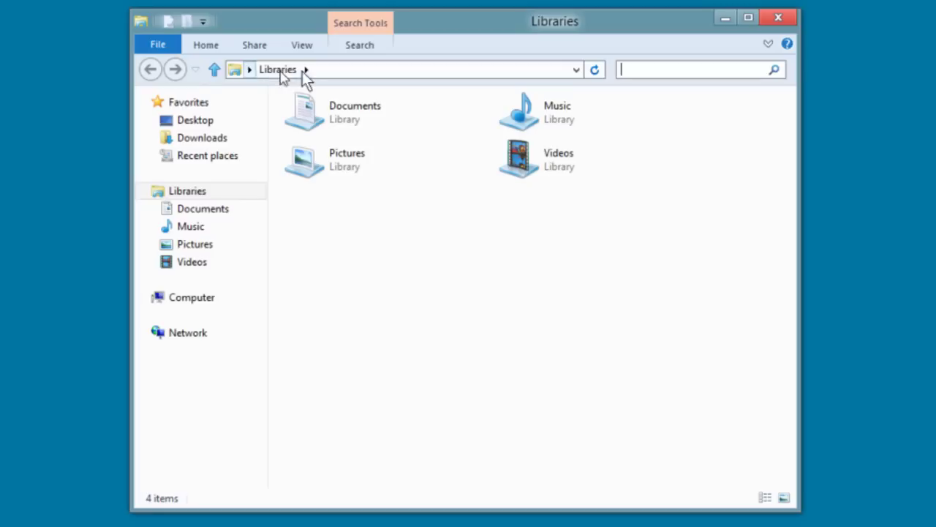
pyautogui.click(237, 70)
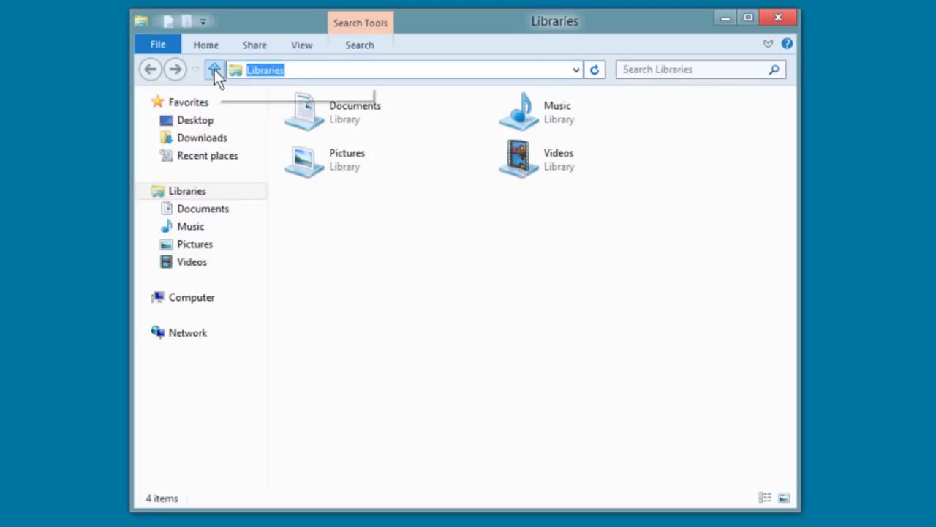
pyautogui.click(522, 270)
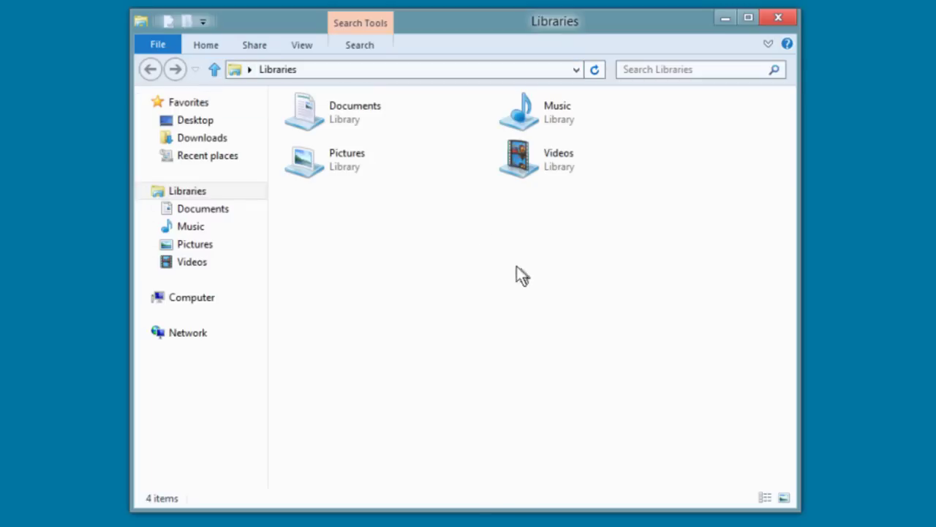
pyautogui.click(206, 45)
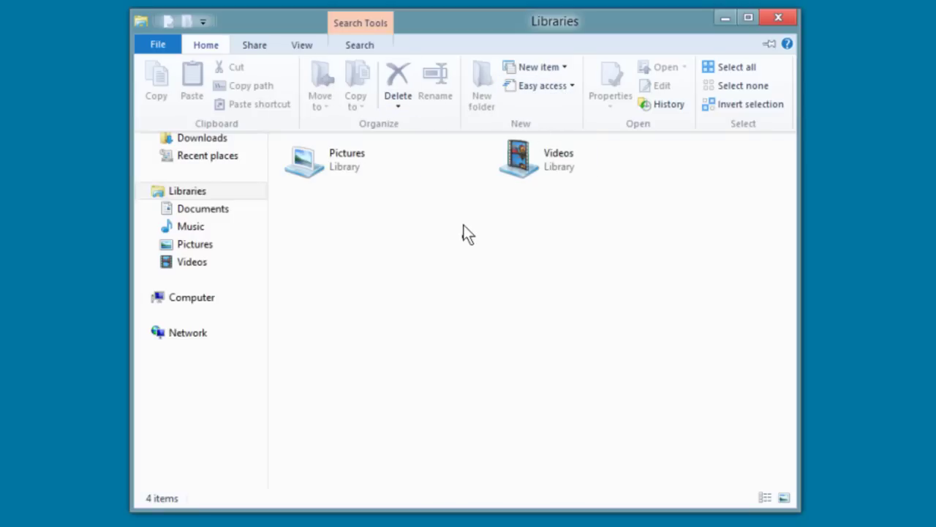
pyautogui.click(216, 211)
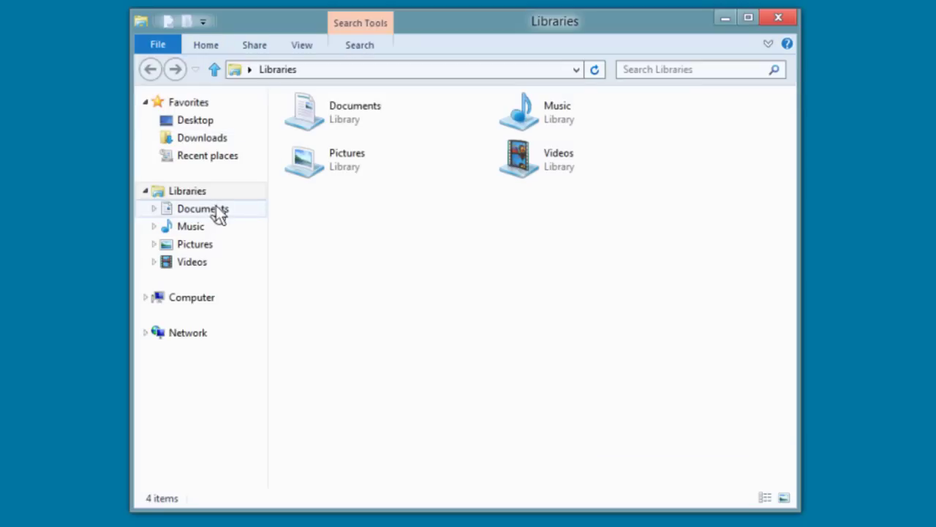
# Step: Open the Documents library and create a new text document named "document" in it
pyautogui.click(303, 114)
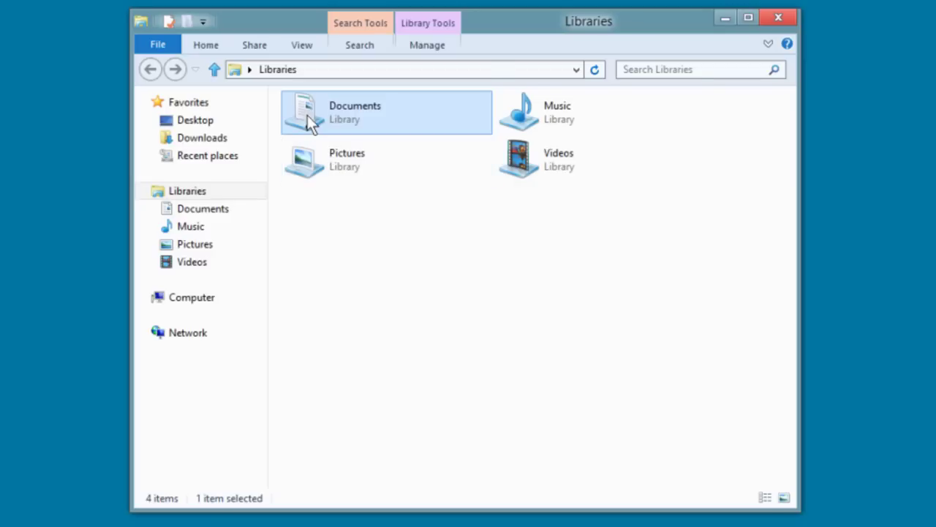
pyautogui.doubleClick(307, 114)
pyautogui.rightClick(366, 225)
pyautogui.moveTo(432, 401)
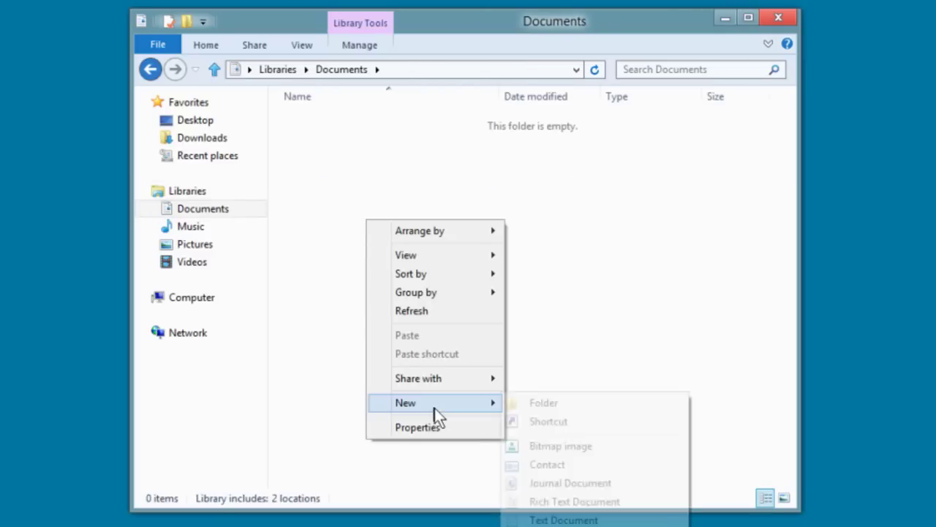
pyautogui.click(545, 520)
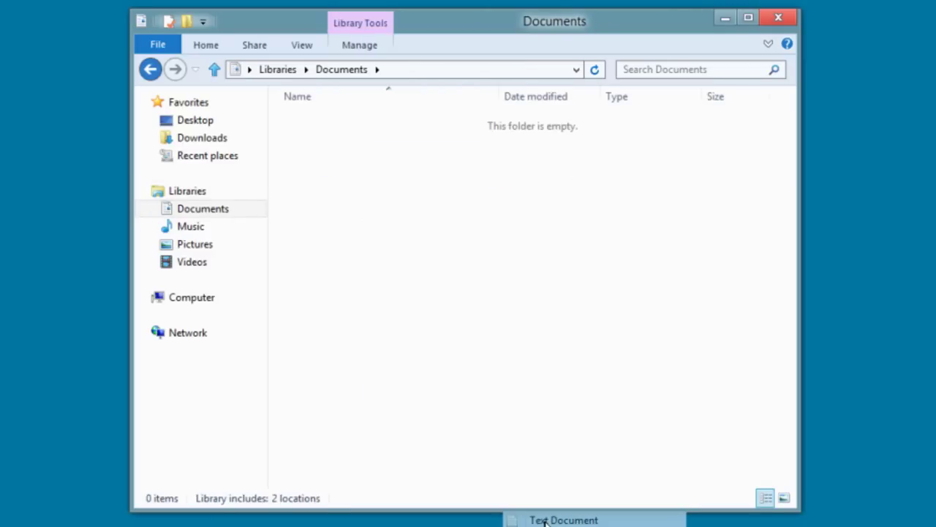
pyautogui.write('document')
pyautogui.press('Return')
# Step: Examine the Home and Share commands available for the selected text document
pyautogui.click(197, 46)
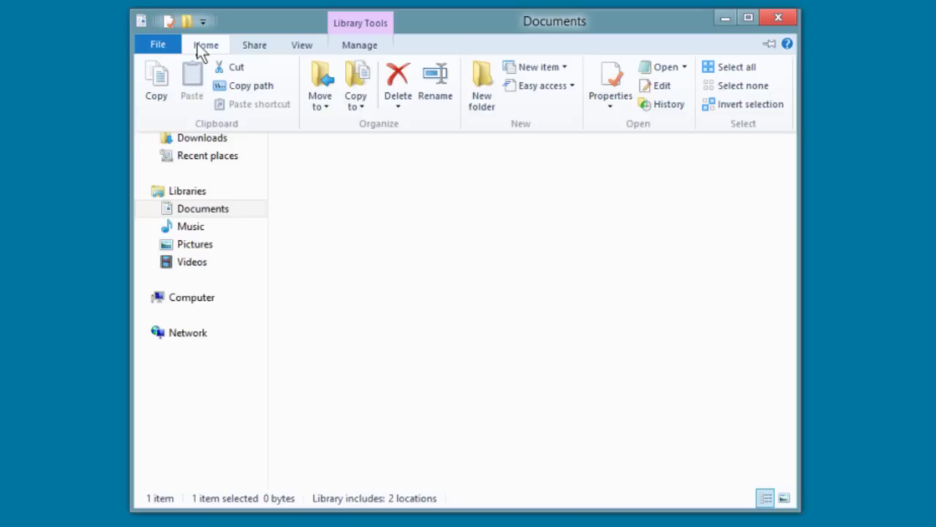
pyautogui.click(333, 260)
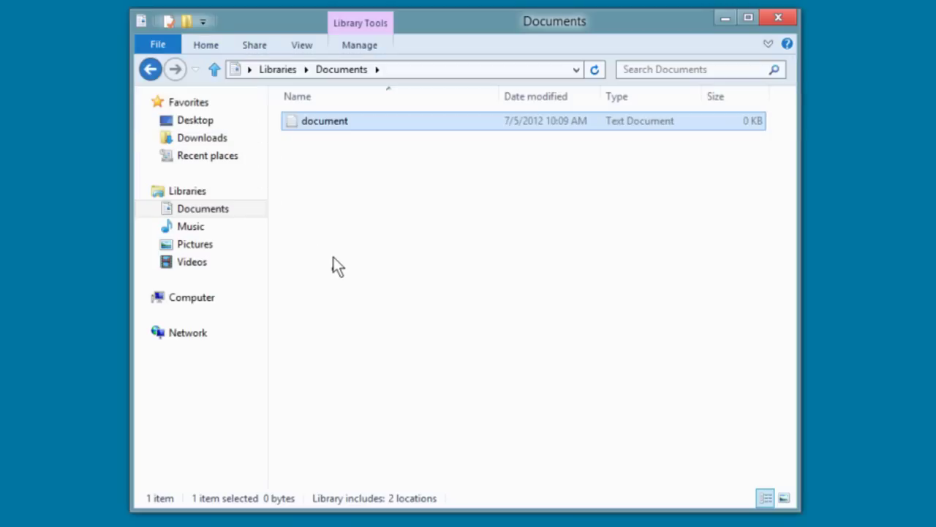
pyautogui.click(210, 50)
pyautogui.doubleClick(210, 47)
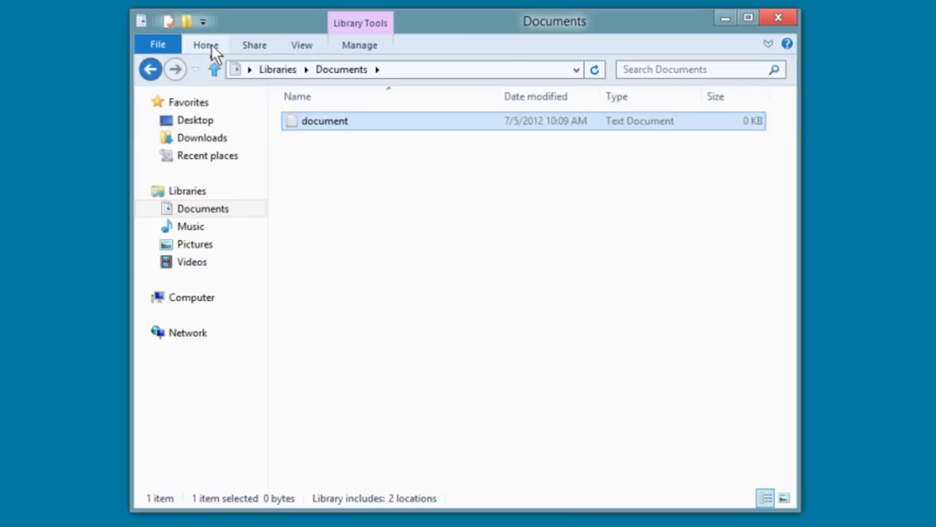
pyautogui.click(363, 192)
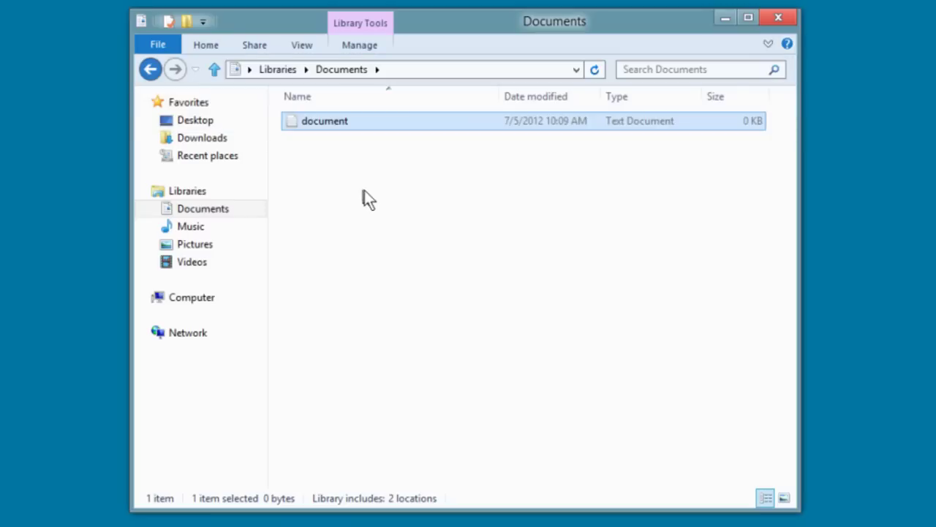
pyautogui.click(206, 50)
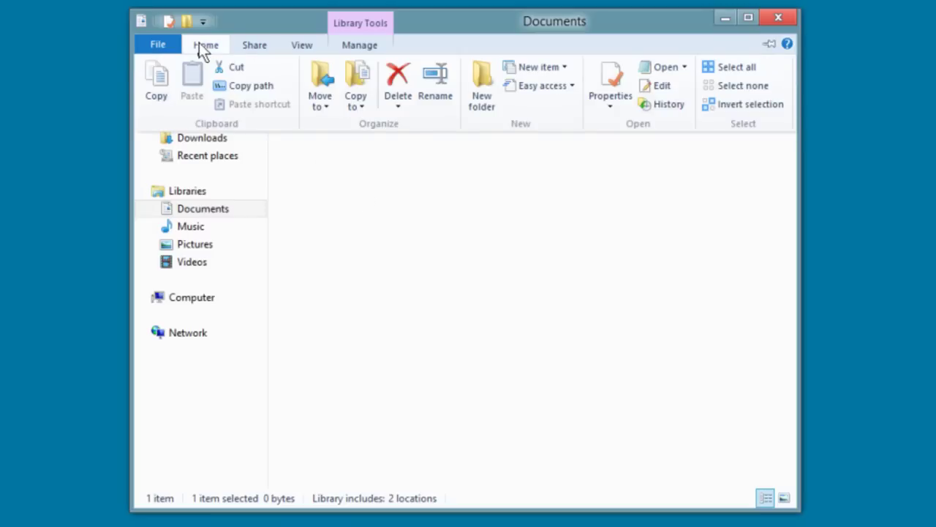
pyautogui.click(354, 169)
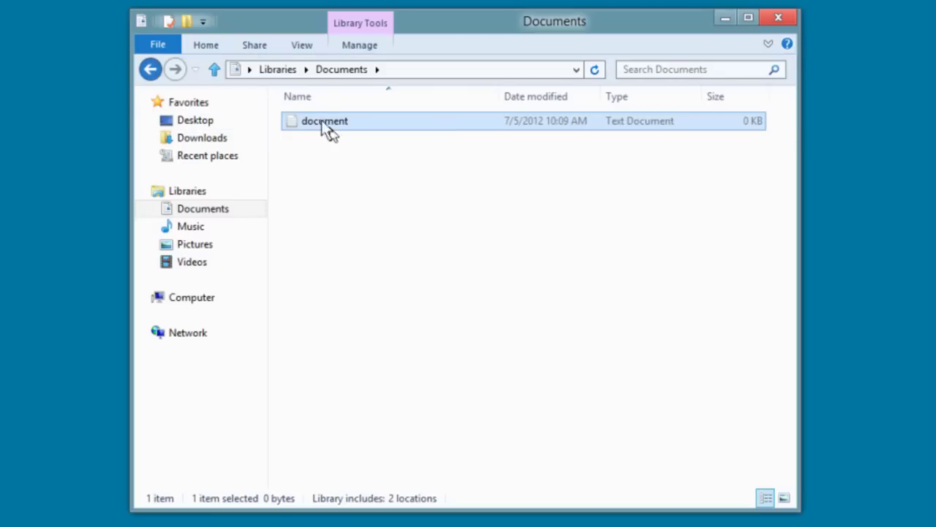
pyautogui.click(207, 50)
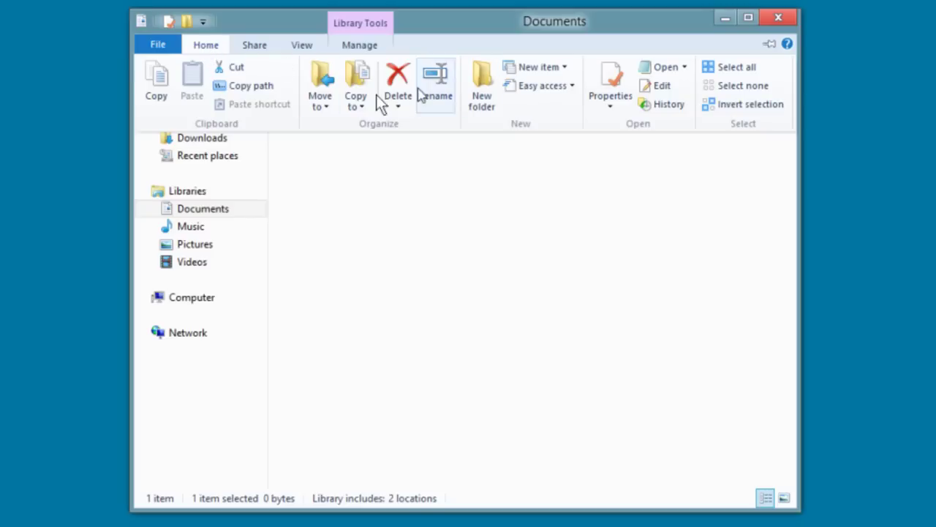
pyautogui.click(257, 48)
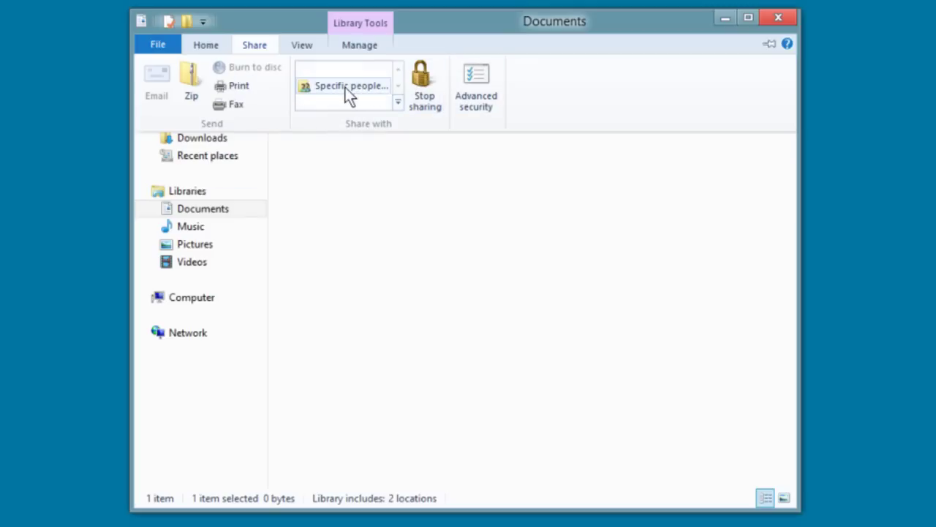
# Step: Review the navigation pane options and turn on the preview pane for the Documents library
pyautogui.click(300, 44)
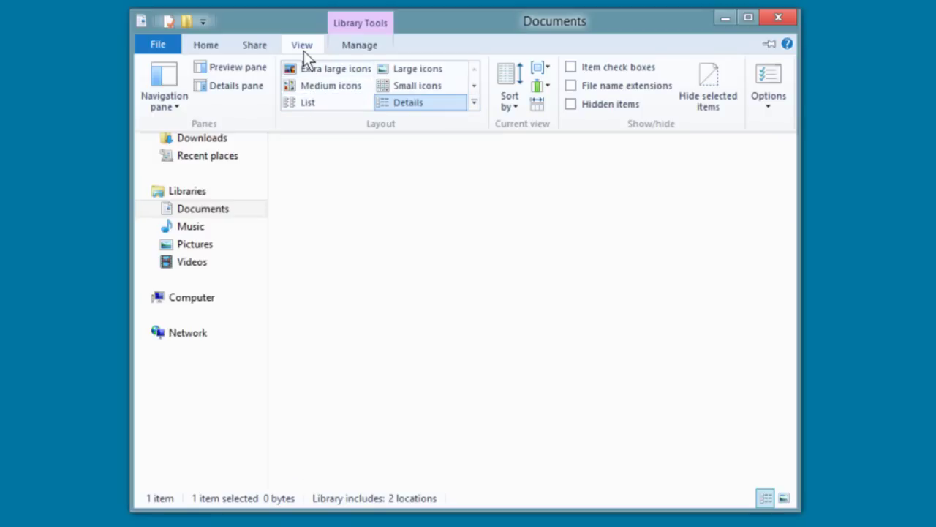
pyautogui.click(173, 107)
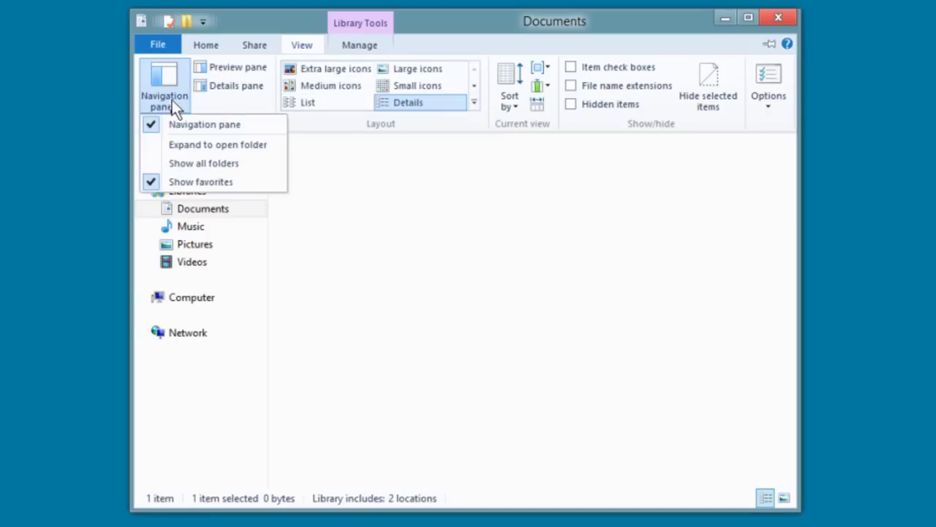
pyautogui.click(415, 229)
pyautogui.click(302, 45)
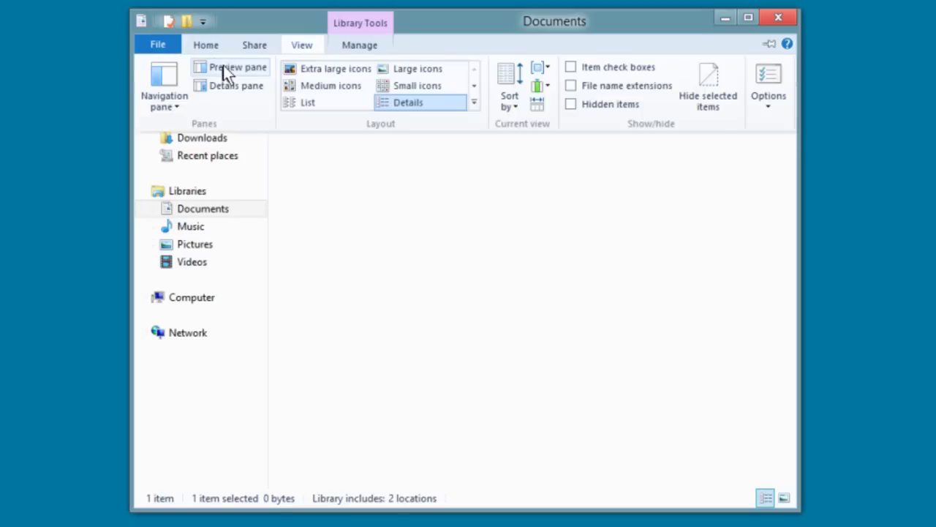
pyautogui.click(223, 65)
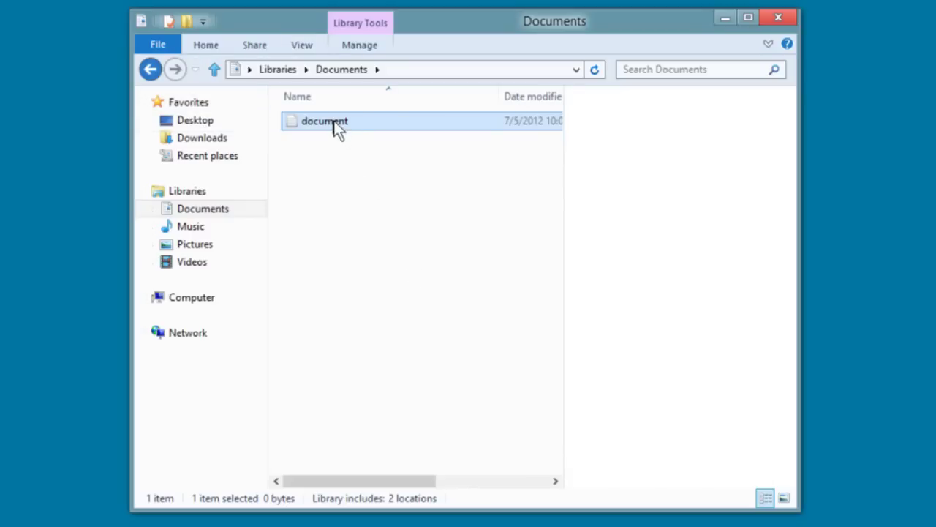
# Step: Open the text document, enter "Hello there!", save the file and close the editor
pyautogui.rightClick(337, 128)
pyautogui.click(370, 128)
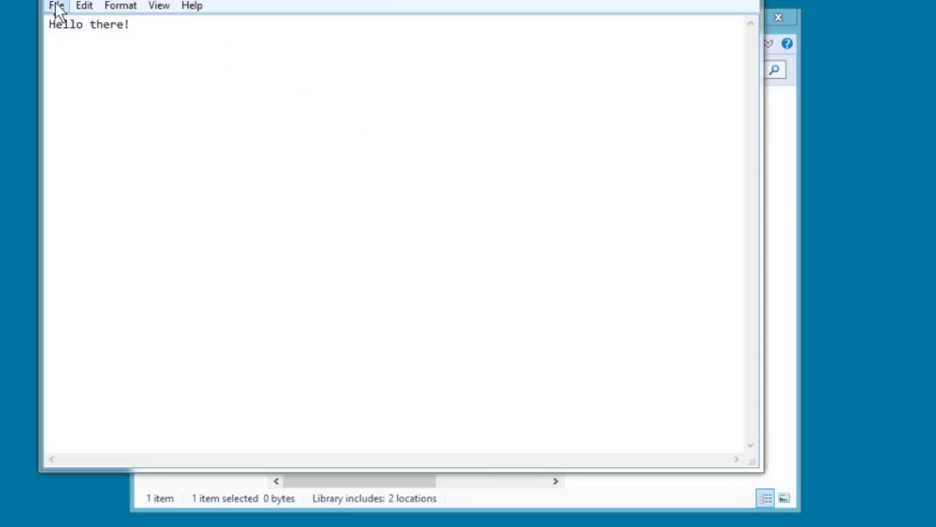
pyautogui.click(56, 6)
pyautogui.click(78, 61)
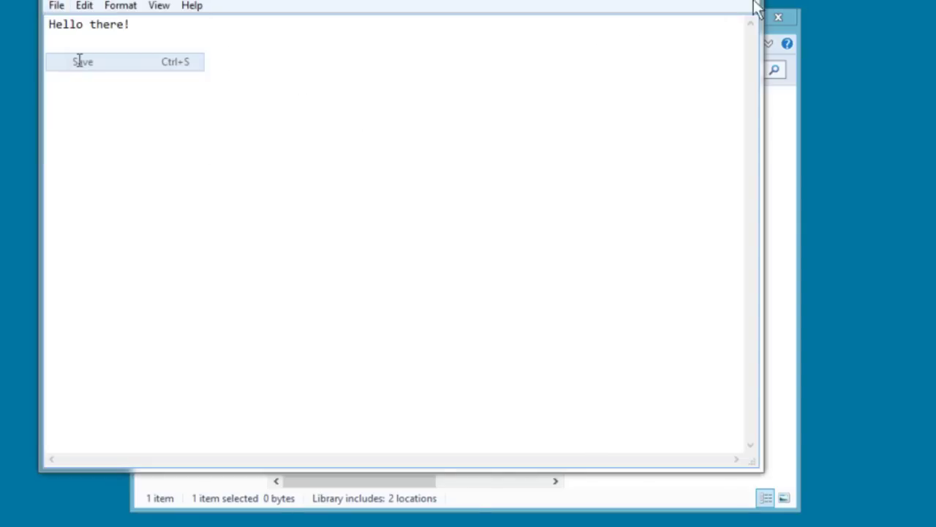
pyautogui.click(756, 5)
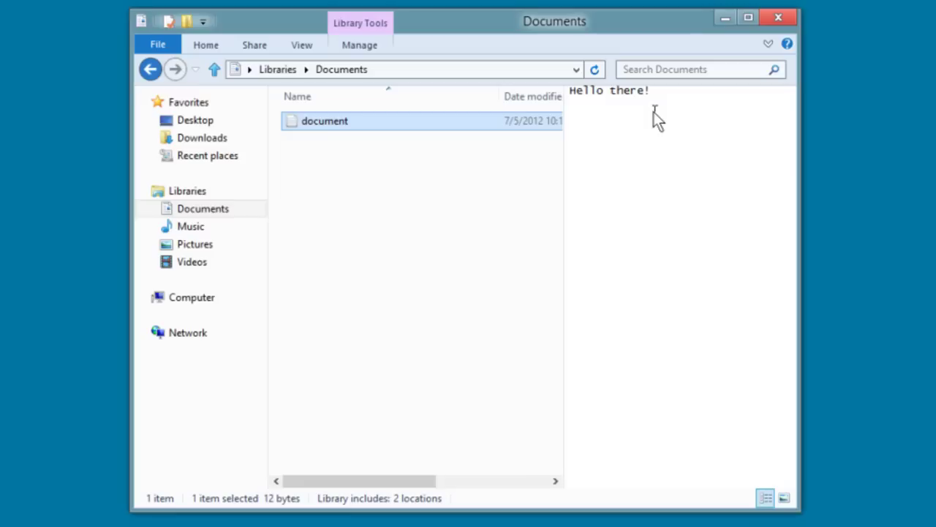
# Step: Review the library management commands offered for the Documents library
pyautogui.click(342, 46)
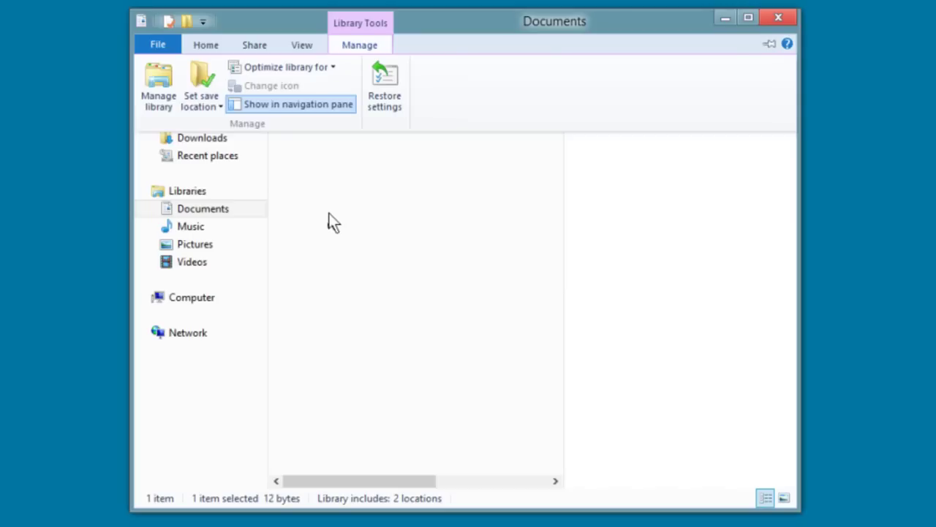
pyautogui.click(359, 270)
# Step: Browse from Computer into CD Drive (D:) and open its sources folder
pyautogui.click(171, 297)
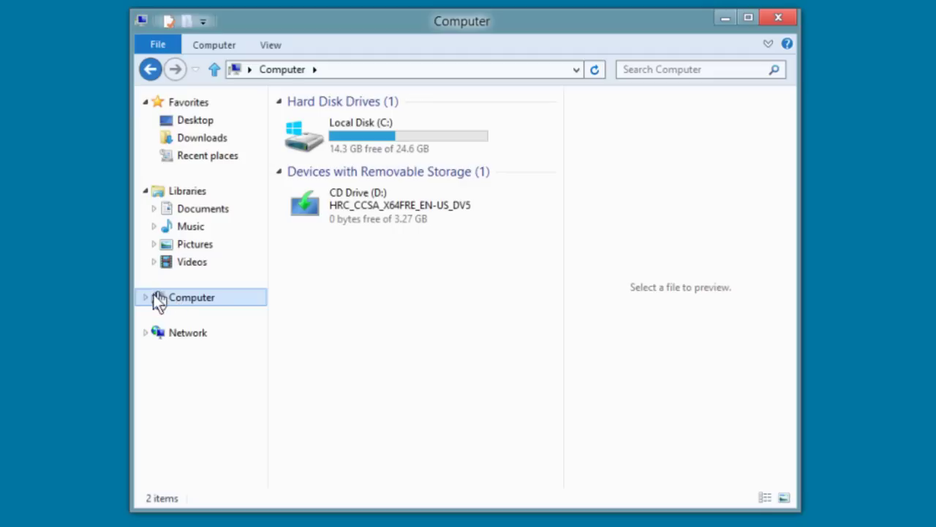
pyautogui.click(145, 297)
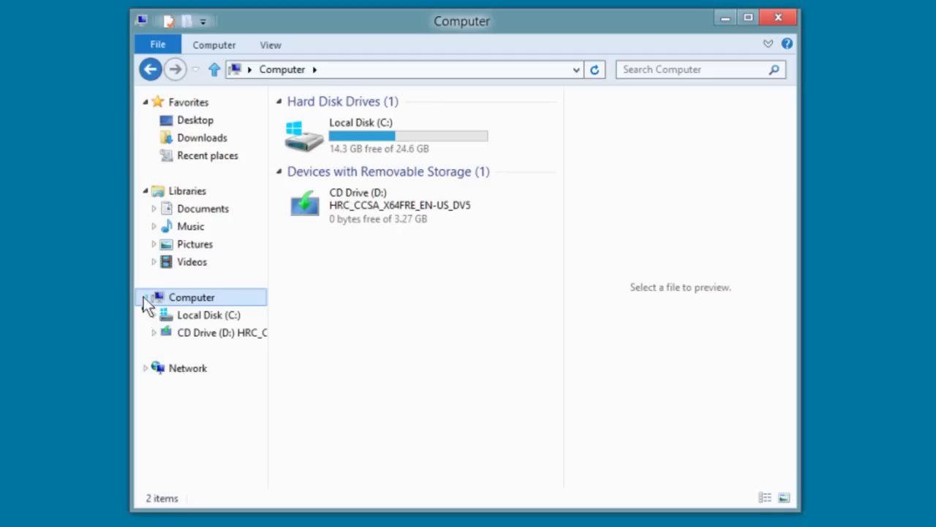
pyautogui.click(153, 334)
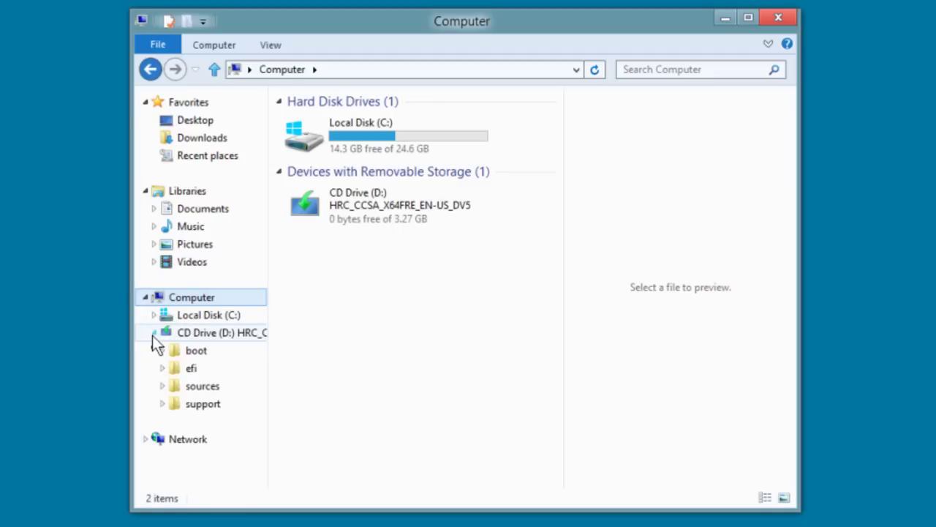
pyautogui.click(202, 386)
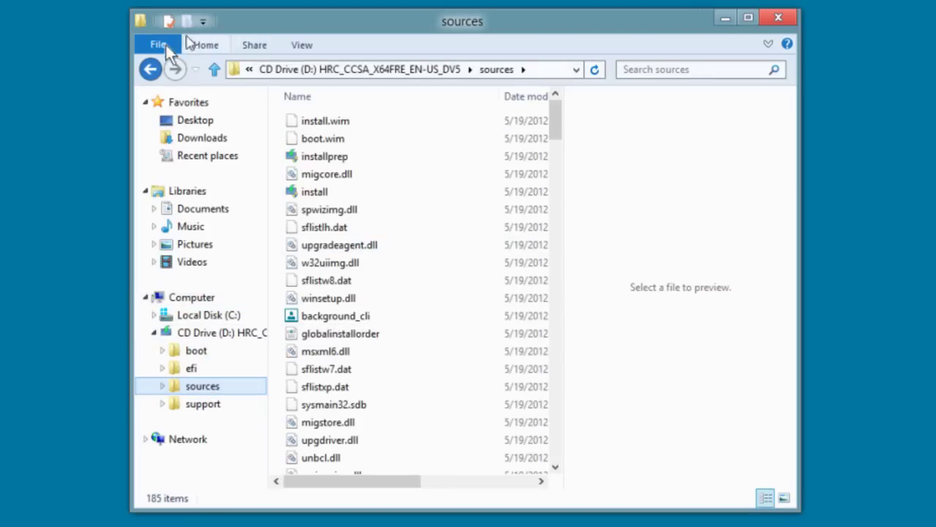
# Step: Hide both the navigation pane and the preview pane in the sources folder window
pyautogui.click(302, 46)
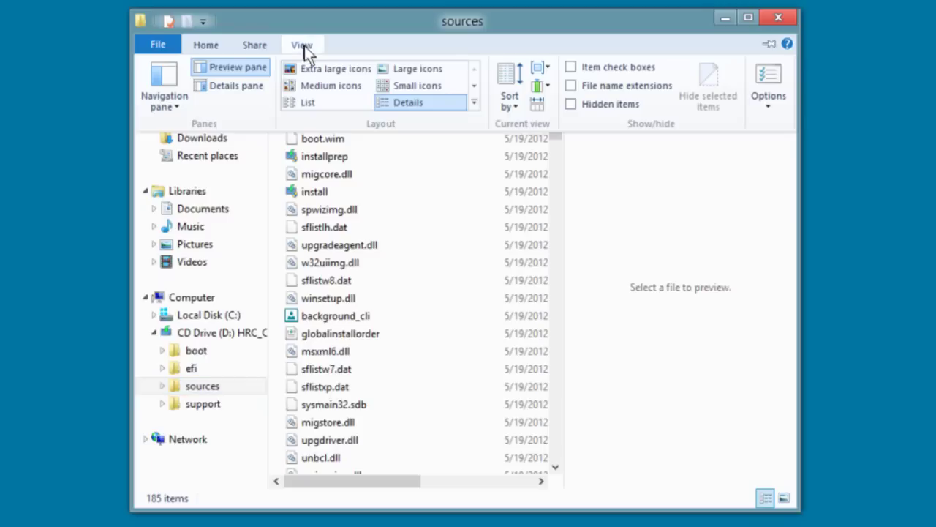
pyautogui.click(173, 104)
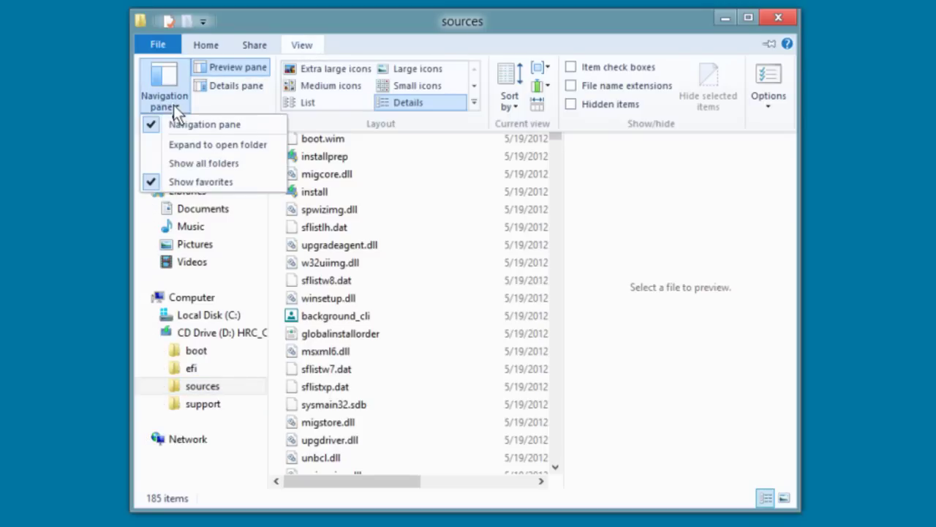
pyautogui.click(176, 126)
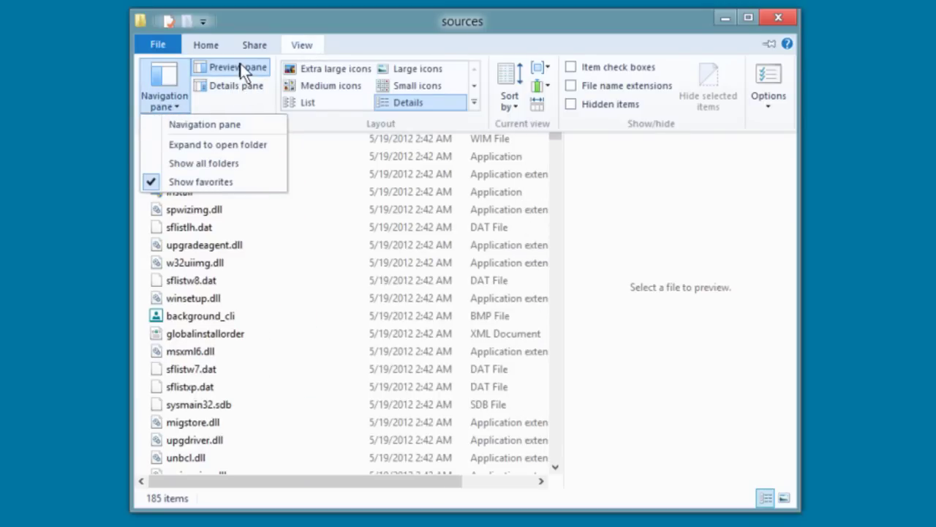
pyautogui.click(238, 68)
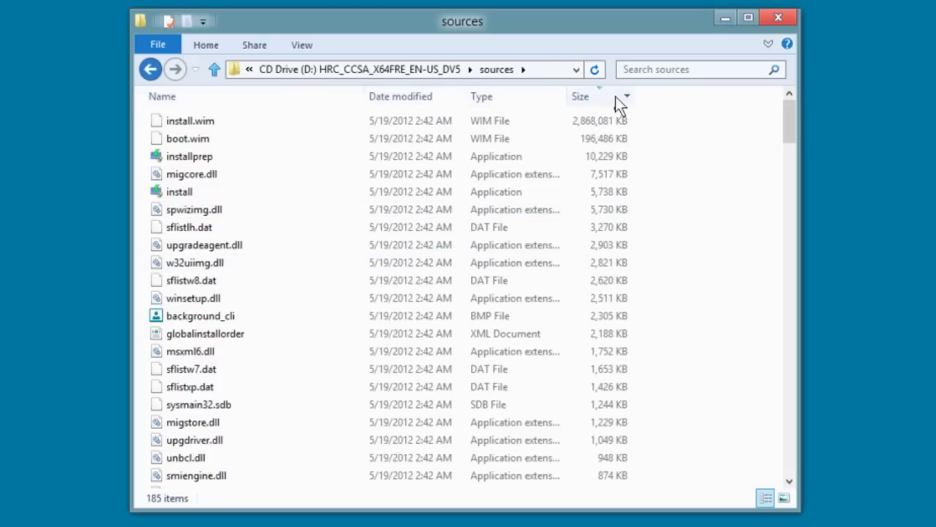
# Step: Select the files install.wim and boot.wim together in the sources folder
pyautogui.click(220, 122)
pyautogui.keyDown('shift'); pyautogui.click(196, 141); pyautogui.keyUp('shift')
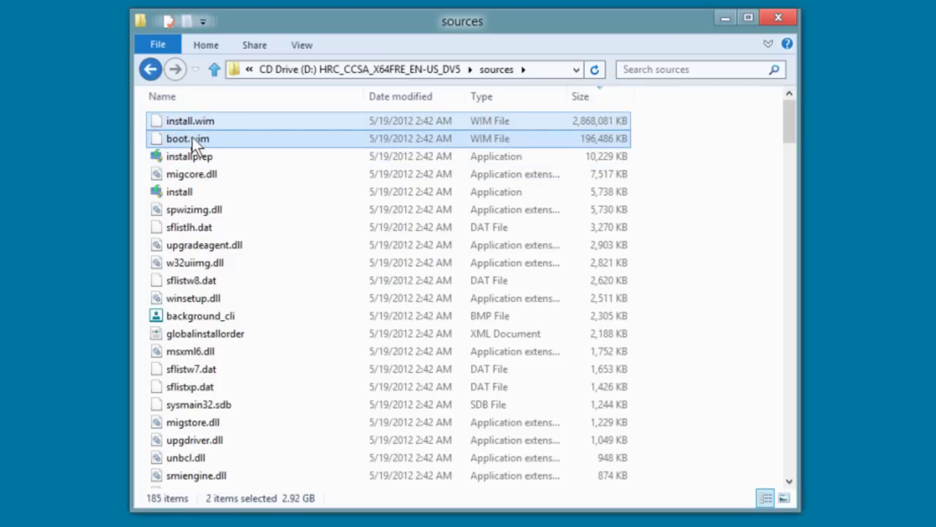
# Step: Copy the selected install.wim and boot.wim files to the desktop and minimize the sources folder window
pyautogui.moveTo(191, 137); pyautogui.dragTo(45, 108)
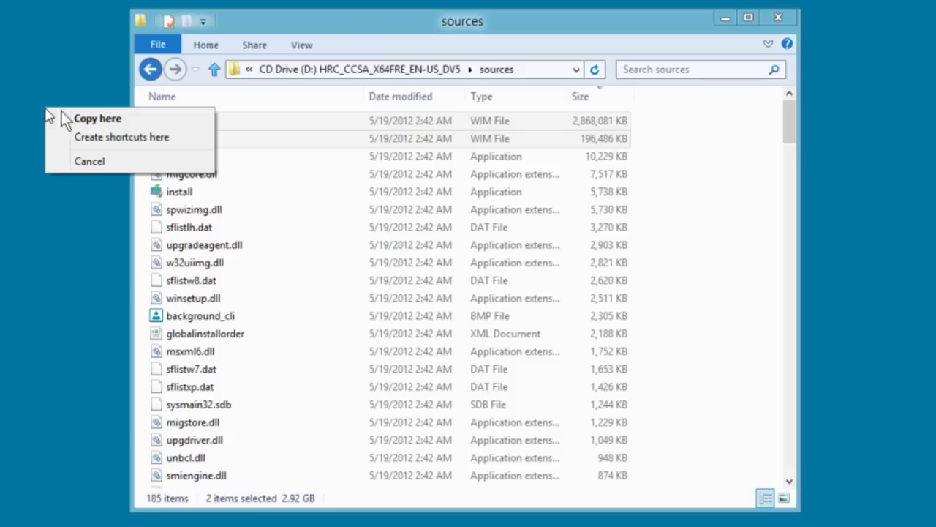
pyautogui.click(92, 121)
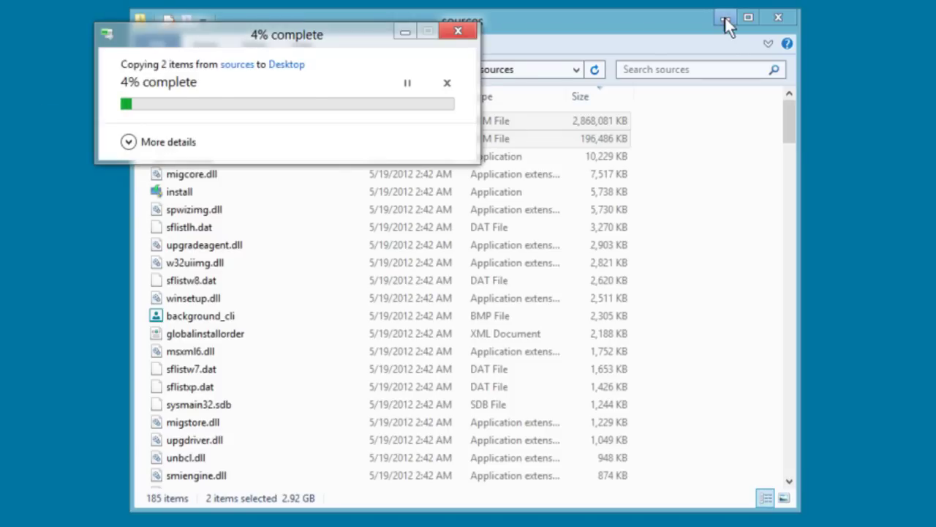
pyautogui.click(725, 15)
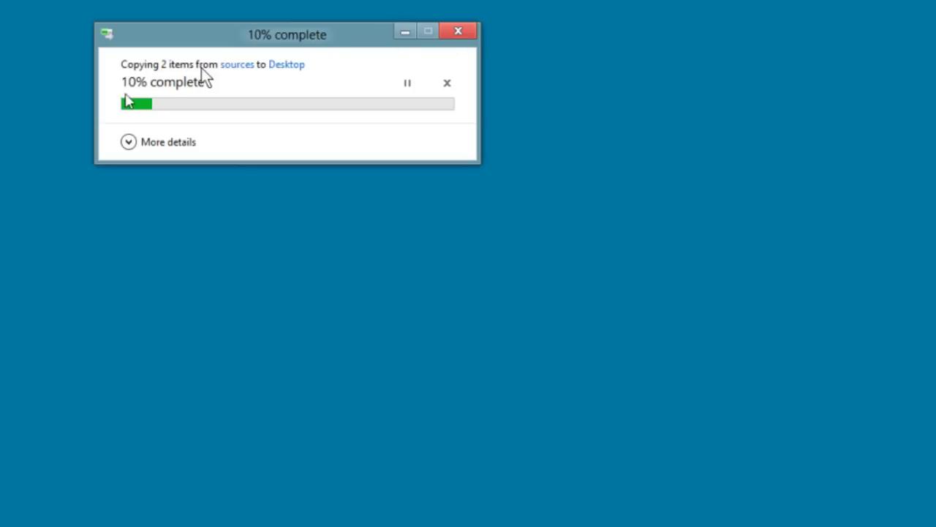
# Step: Expand the running copy operation to its detailed speed graph, and pause and resume the transfer
pyautogui.click(128, 142)
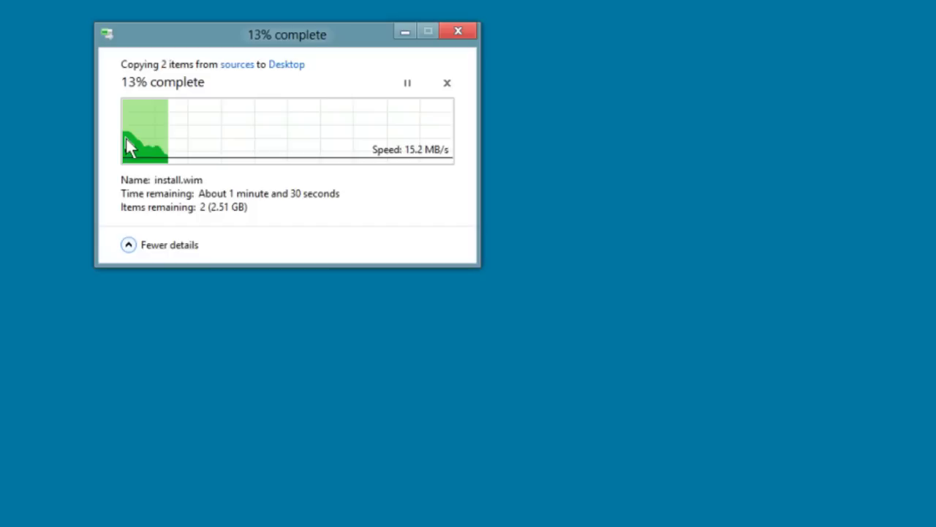
pyautogui.click(128, 245)
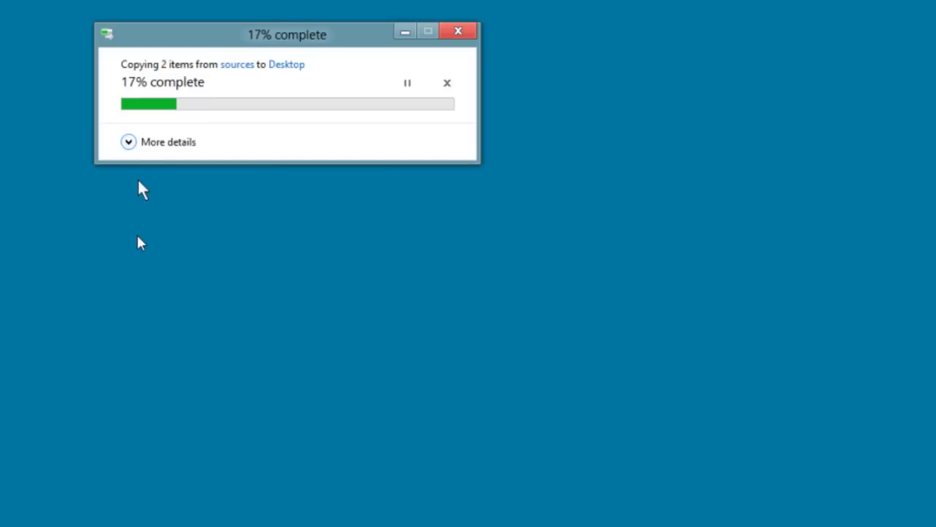
pyautogui.click(128, 141)
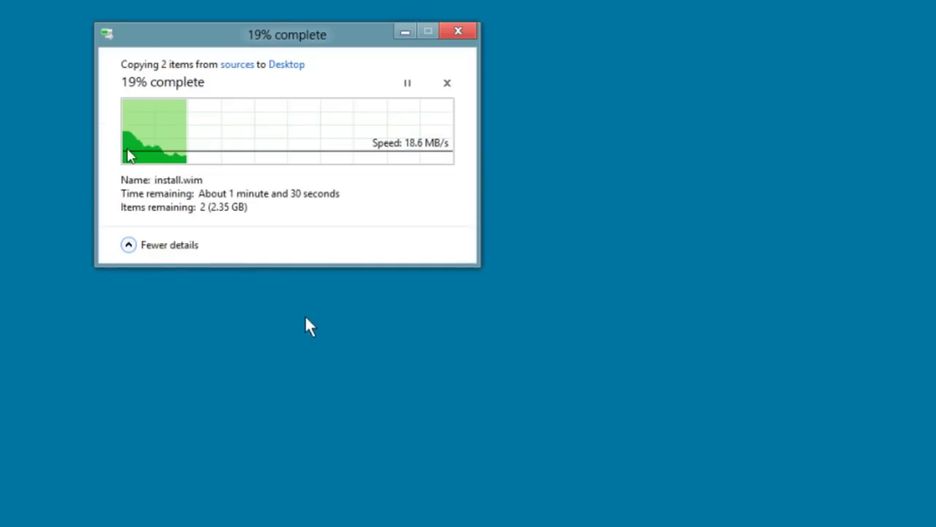
pyautogui.click(408, 85)
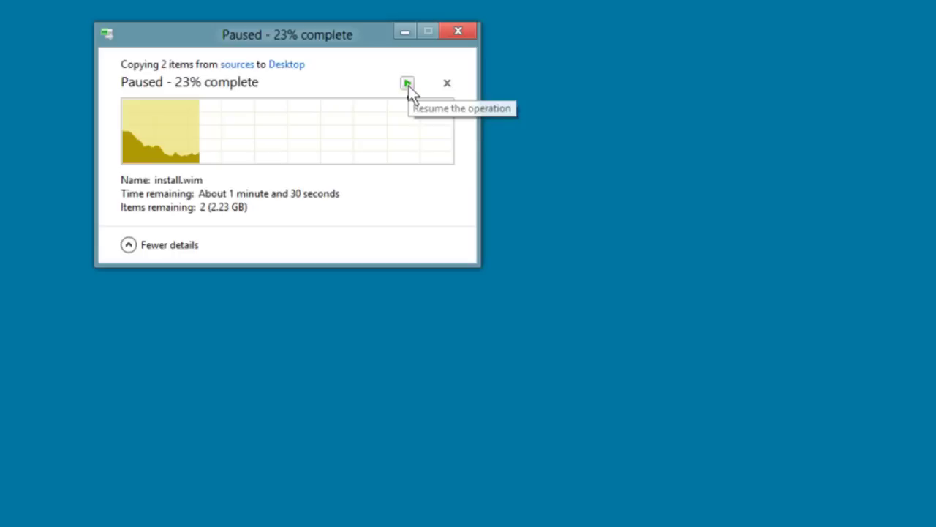
pyautogui.click(408, 85)
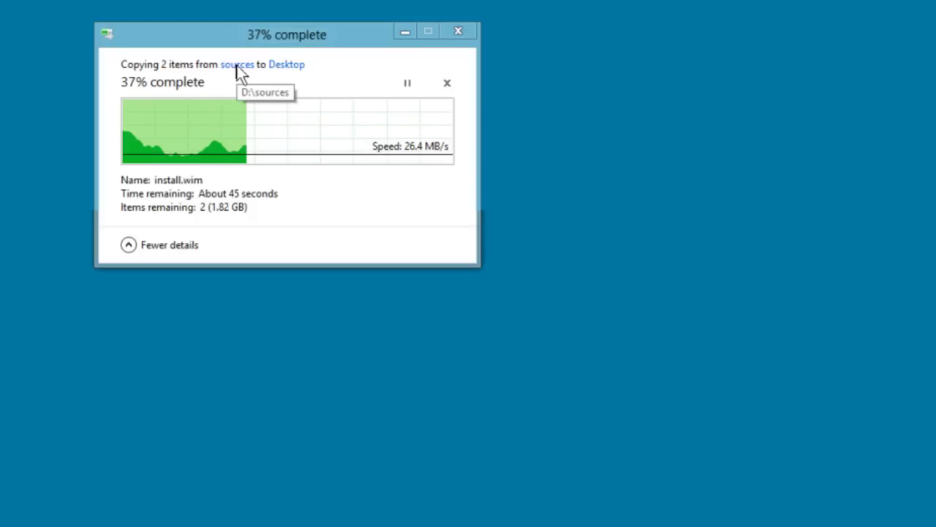
# Step: Open the sources folder from the copy progress window and arrange both windows with the progress window in front
pyautogui.click(238, 65)
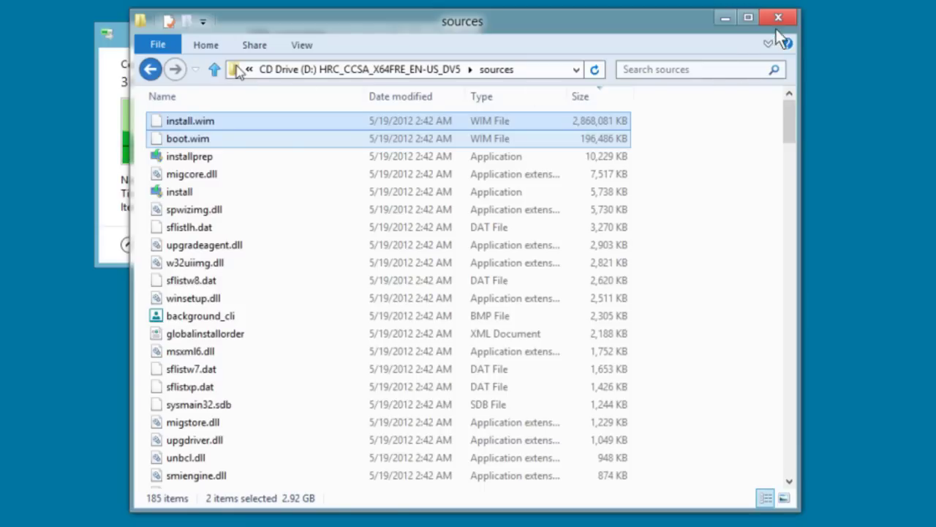
pyautogui.moveTo(446, 24); pyautogui.dragTo(520, 152)
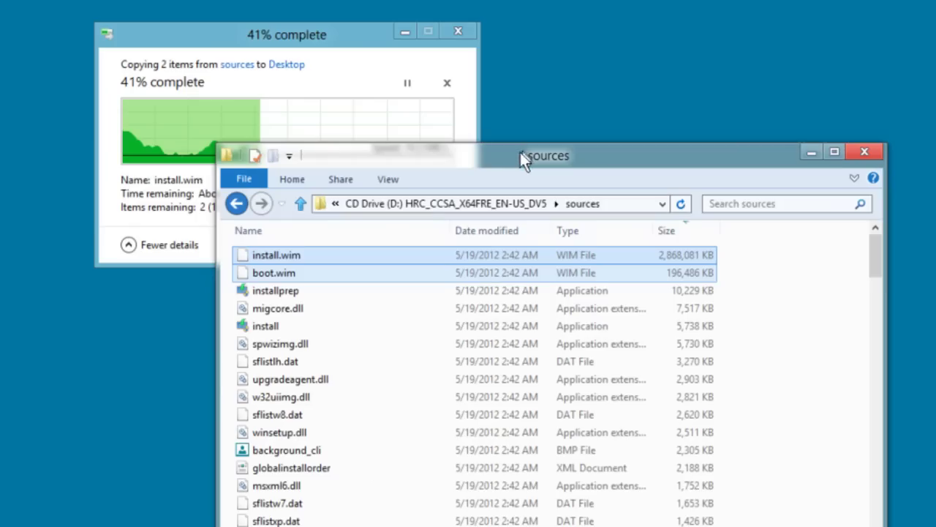
pyautogui.click(295, 35)
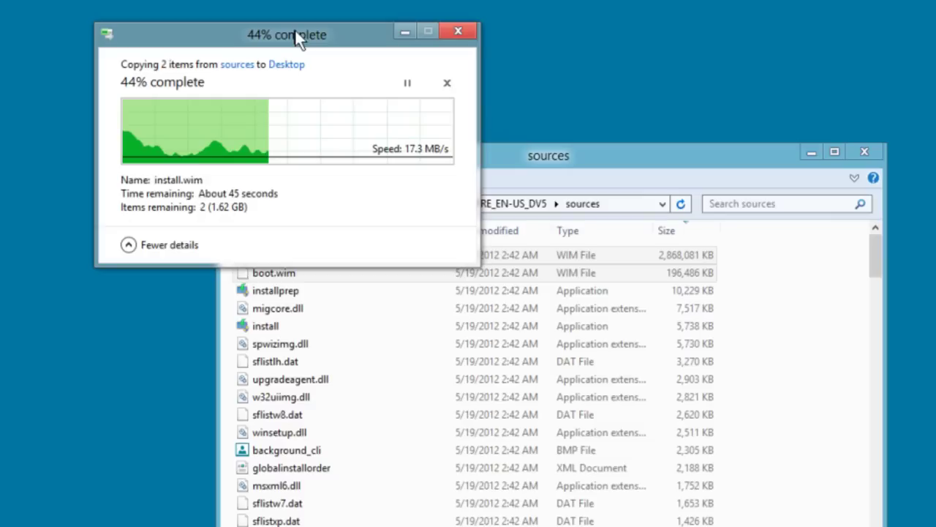
# Step: Cancel the running copy operation and close the sources folder window
pyautogui.click(446, 83)
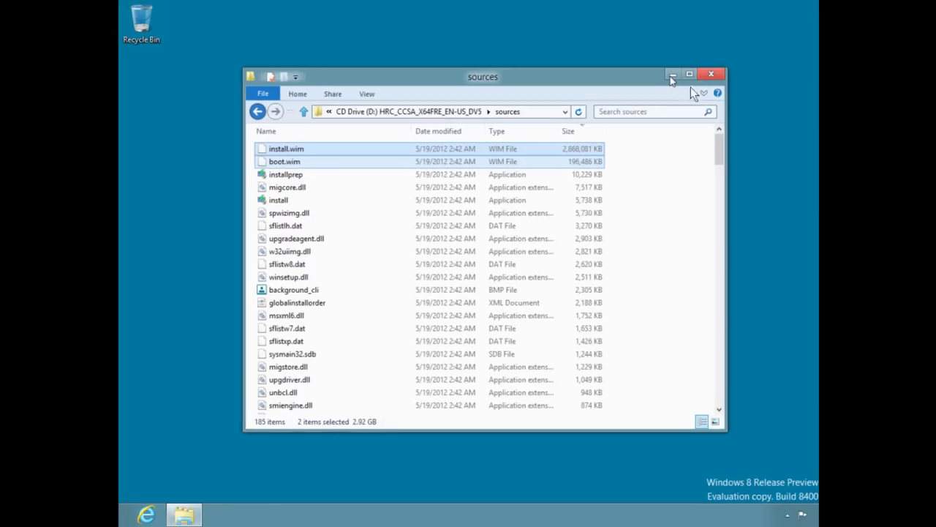
pyautogui.click(707, 76)
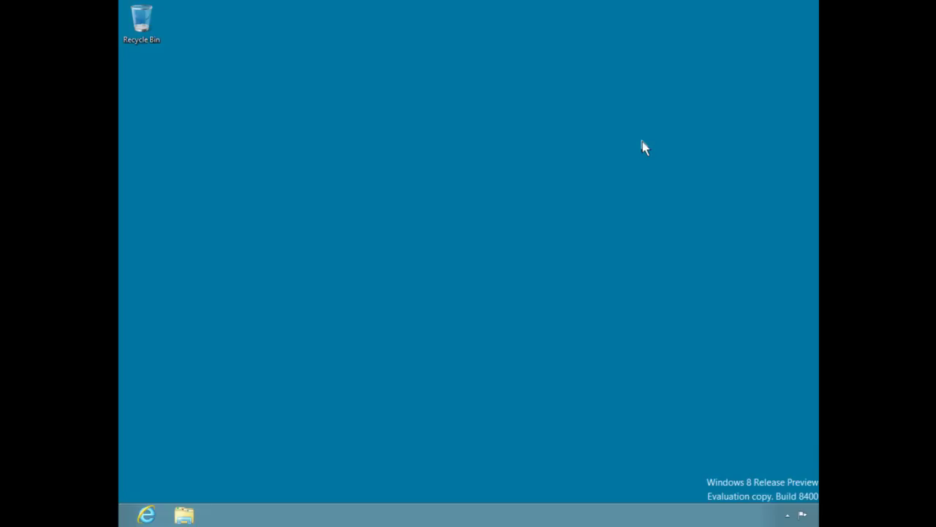